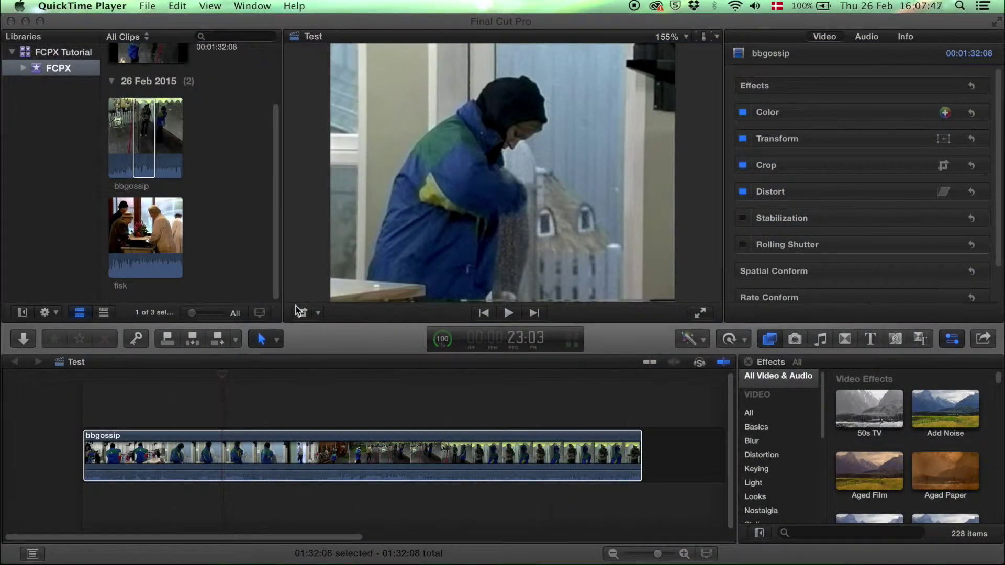
# - Bring Final Cut Pro forward and select the bbgossip clip in the Test timeline
pyautogui.click(192, 253)
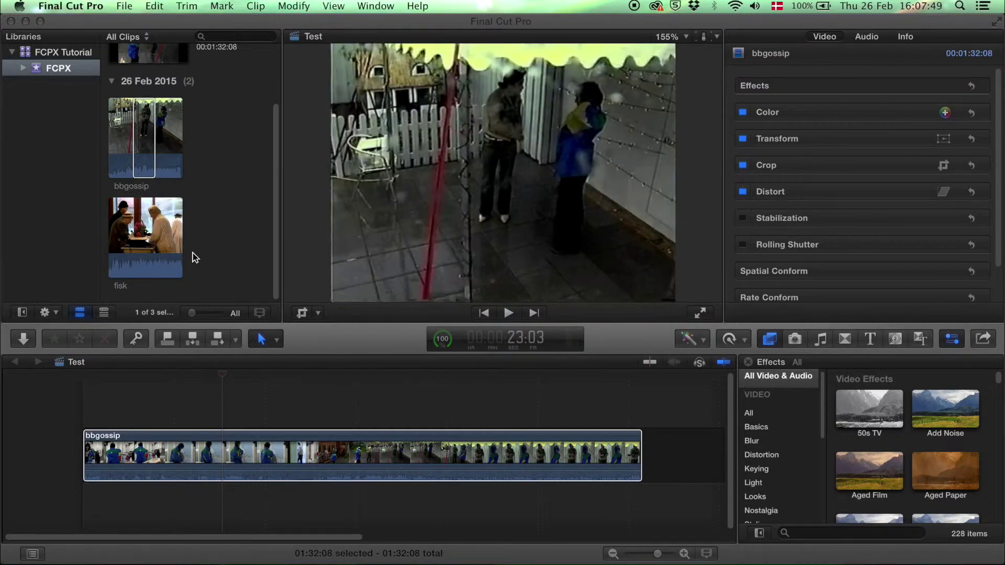
pyautogui.click(162, 456)
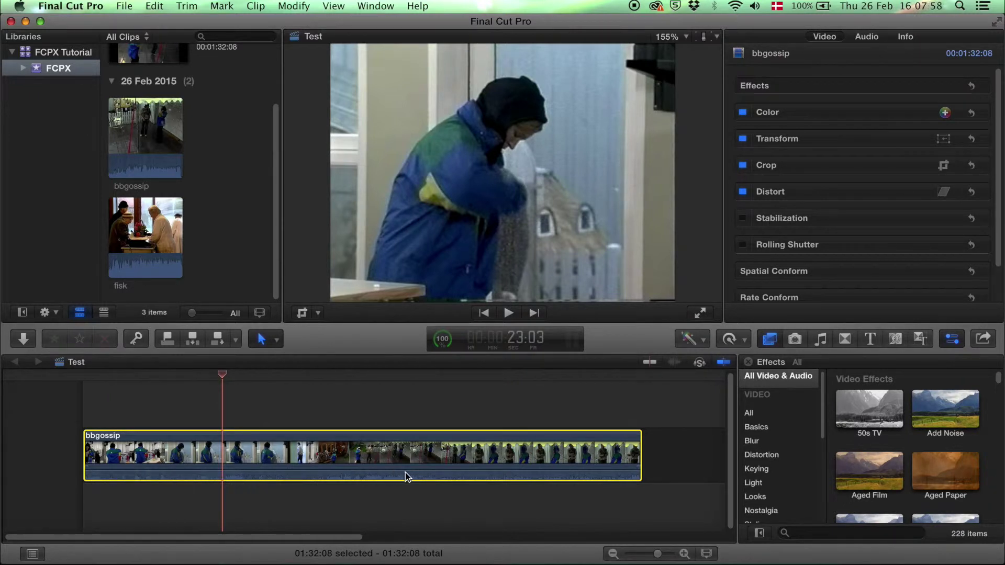
# - Raise the bbgossip clip's volume line to +12 dB, then pull it down toward silence
pyautogui.click(386, 469)
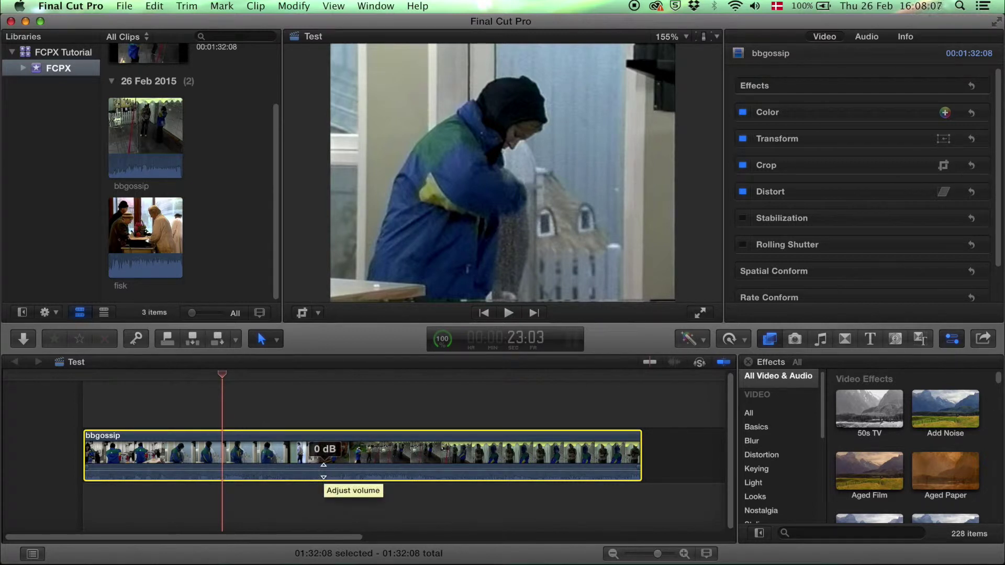
pyautogui.moveTo(323, 470); pyautogui.dragTo(323, 454)
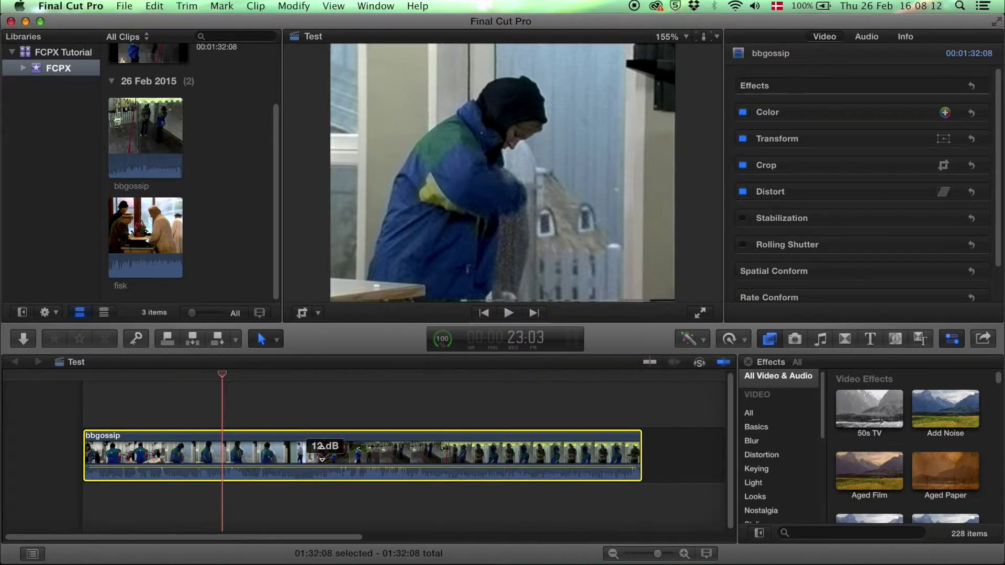
pyautogui.moveTo(322, 459)
pyautogui.mouseDown()
pyautogui.moveTo(330, 510)
pyautogui.moveTo(323, 469)
pyautogui.mouseUp()
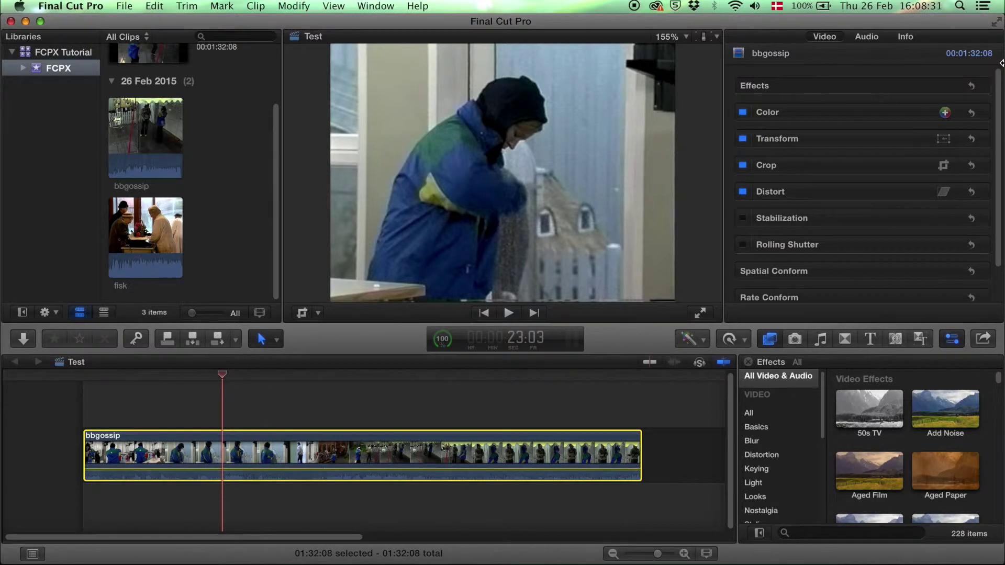
# - Reset the bbgossip clip's volume to 0 dB in the Inspector's Audio tab
pyautogui.click(865, 38)
pyautogui.moveTo(893, 132)
pyautogui.mouseDown()
pyautogui.moveTo(844, 135)
pyautogui.moveTo(906, 139)
pyautogui.moveTo(890, 134)
pyautogui.mouseUp()
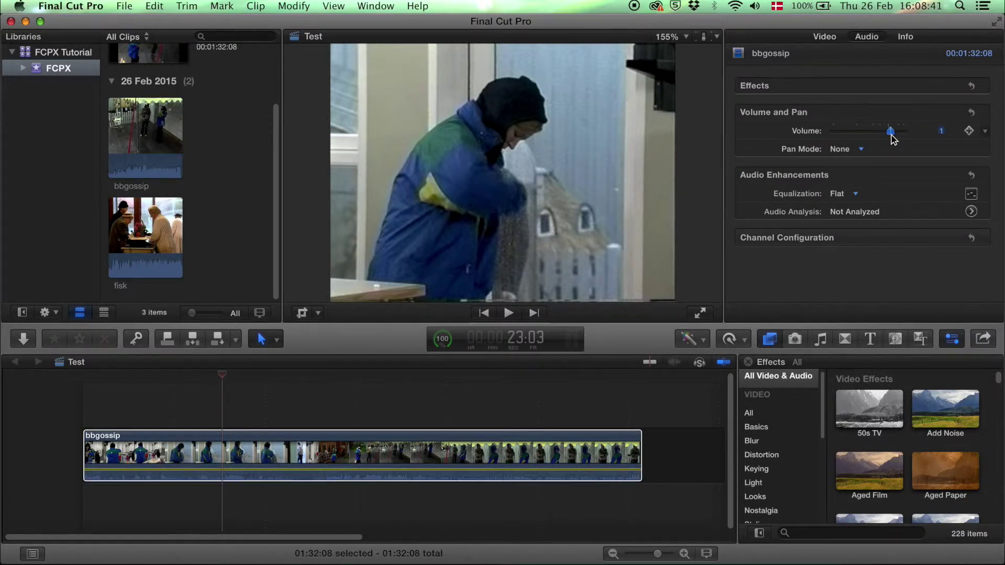
pyautogui.click(942, 132)
pyautogui.press('Return')
pyautogui.click(246, 477)
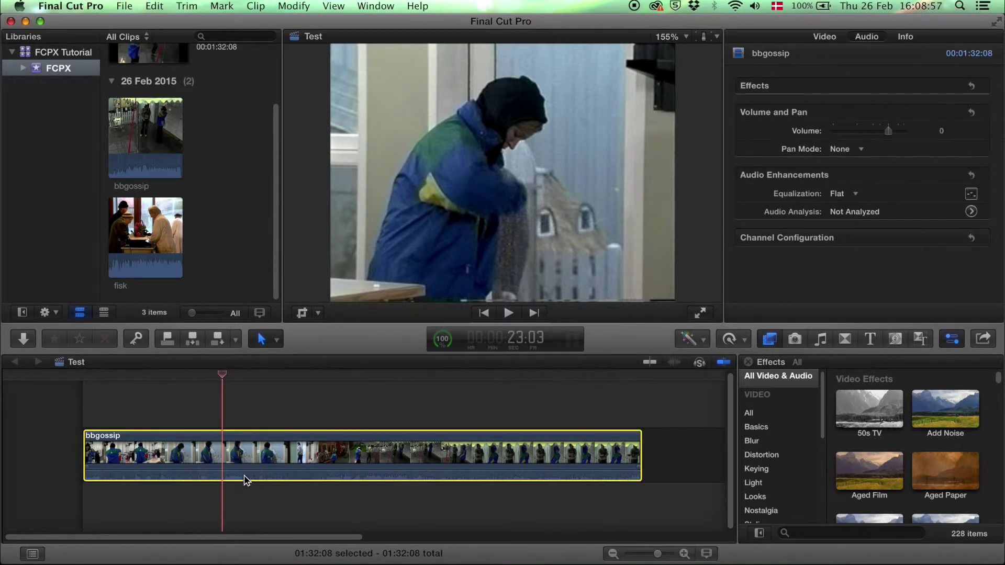
# - Detach the bbgossip audio and slide the new audio clip later in the timeline
pyautogui.rightClick(246, 479)
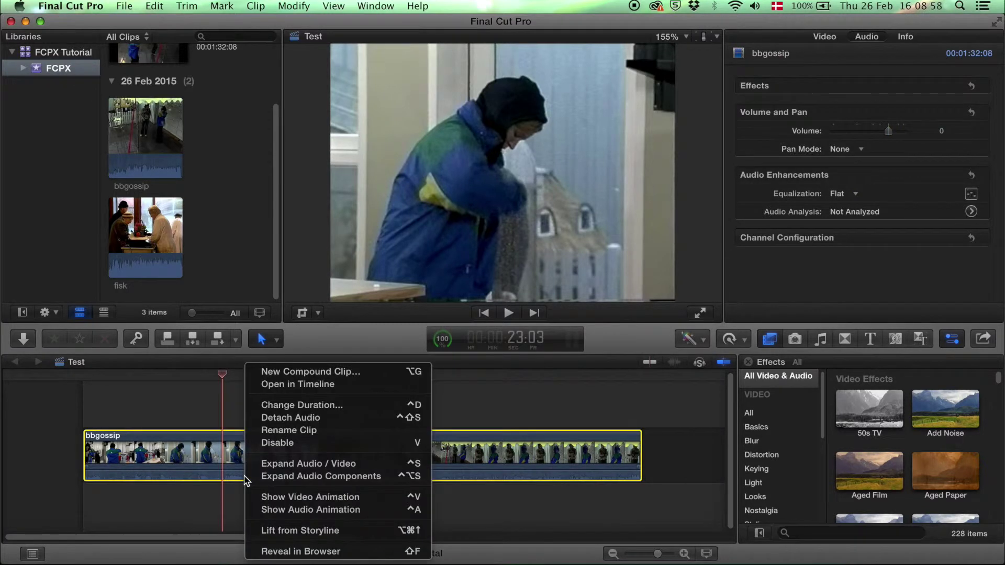
pyautogui.click(300, 419)
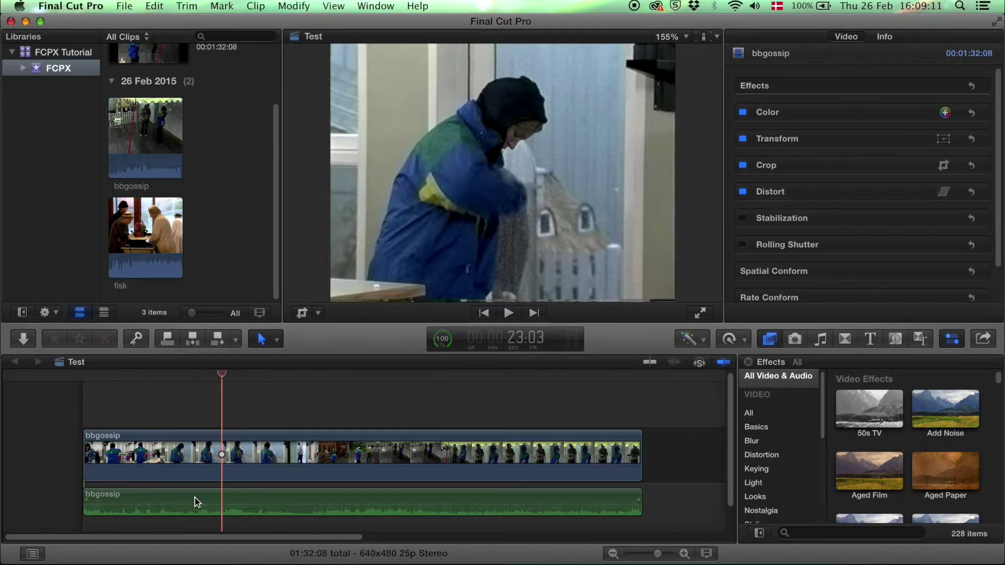
pyautogui.moveTo(184, 501); pyautogui.dragTo(377, 499)
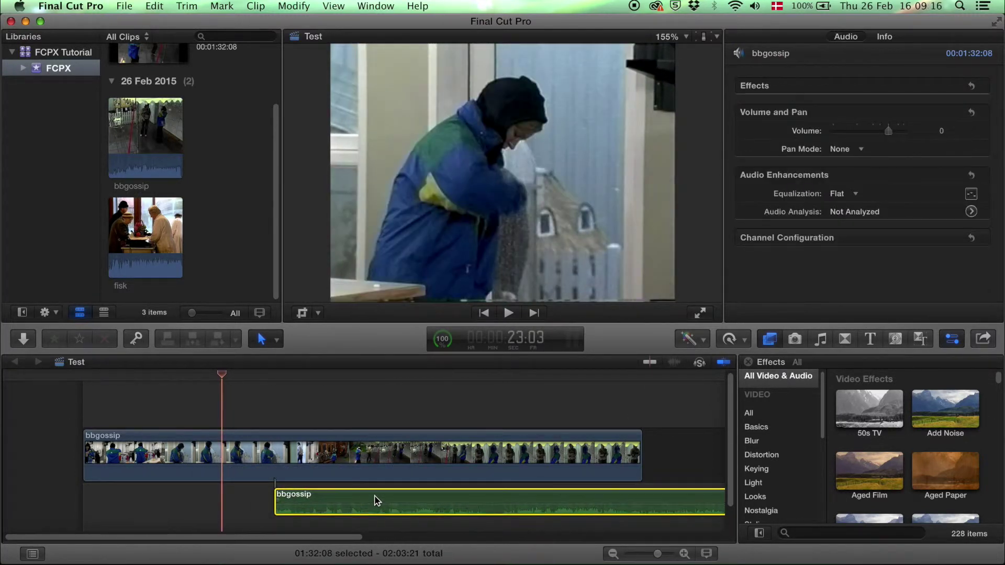
# - Undo the move so the detached audio lines up under the video, then deselect
pyautogui.rightClick(375, 500)
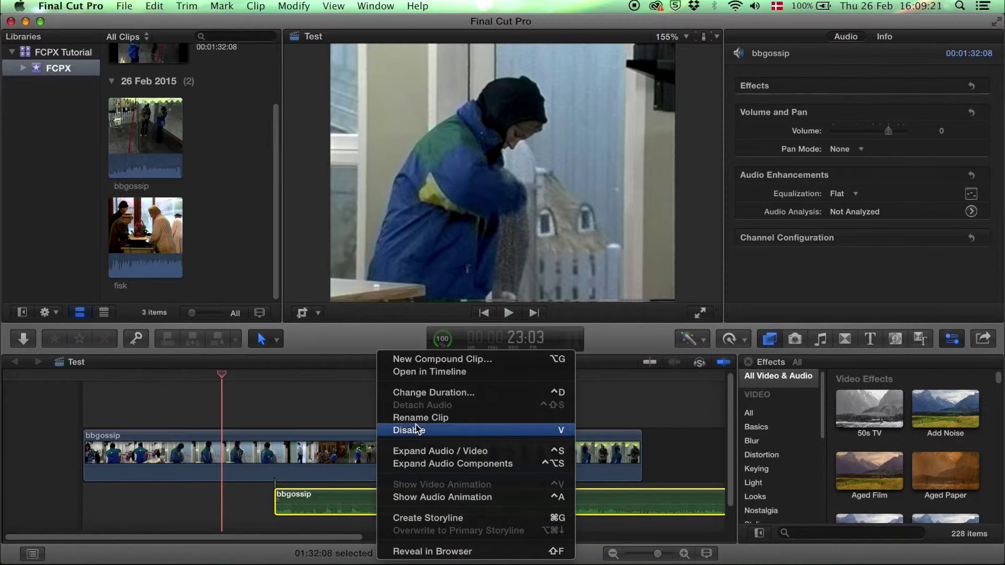
pyautogui.click(417, 451)
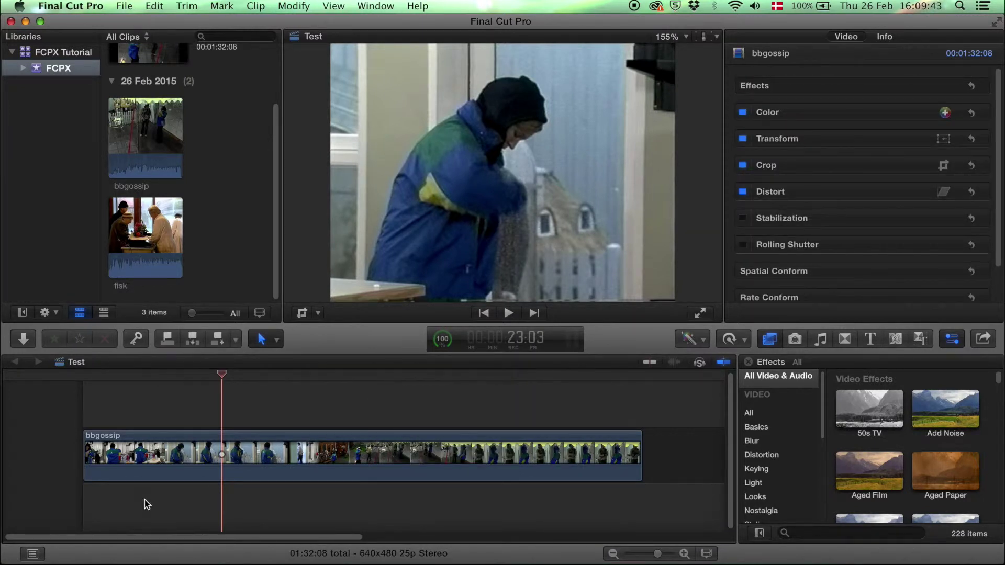
pyautogui.press('super+z')
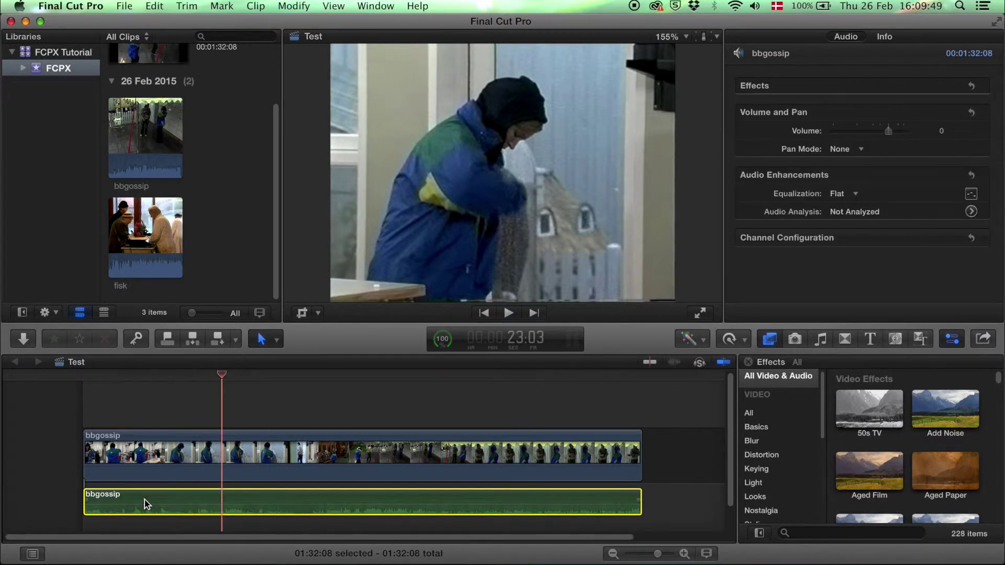
pyautogui.click(668, 474)
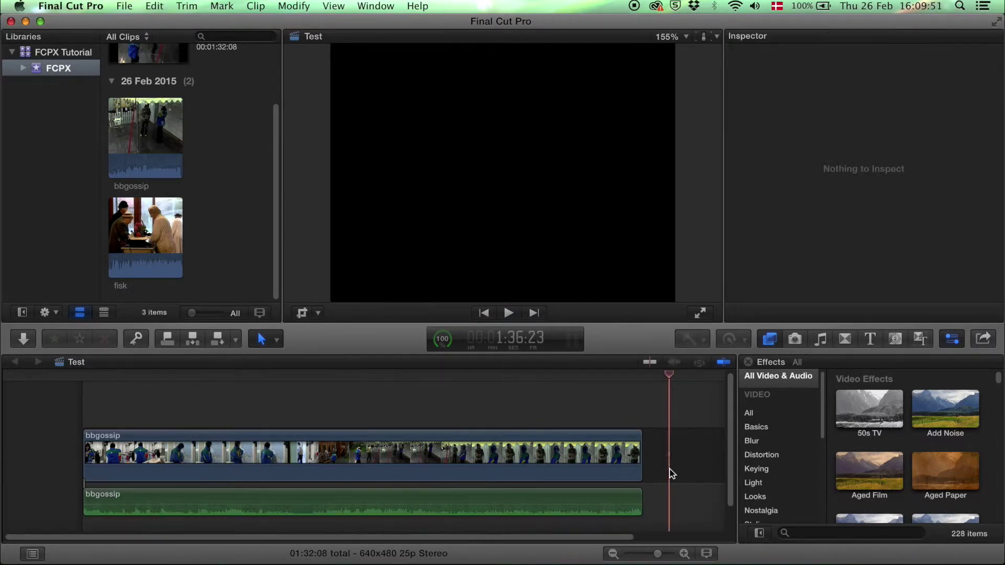
# - Add Ambient Effect 1.mp3 from iMovie Sound Effects beneath the bbgossip clip
pyautogui.click(824, 340)
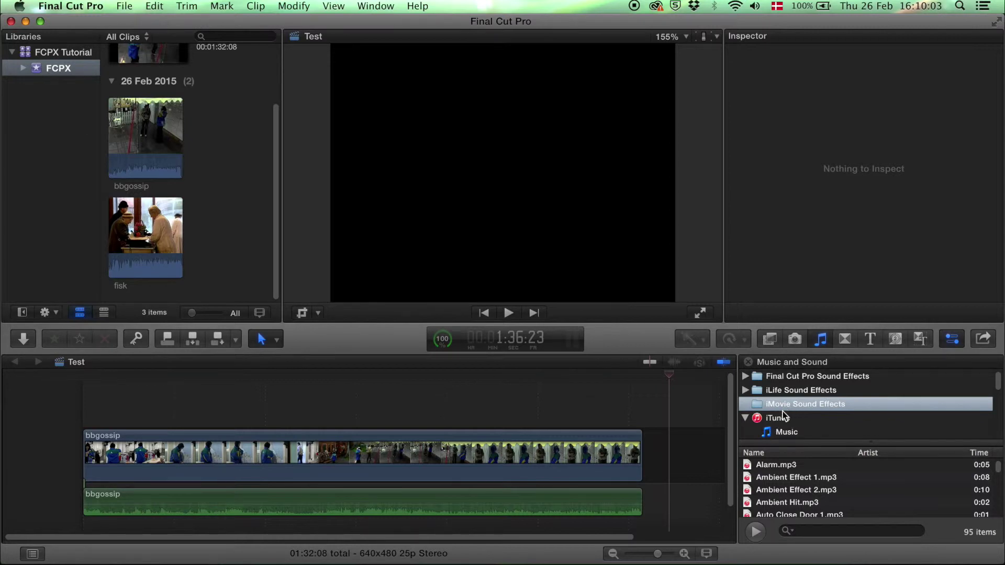
pyautogui.click(800, 479)
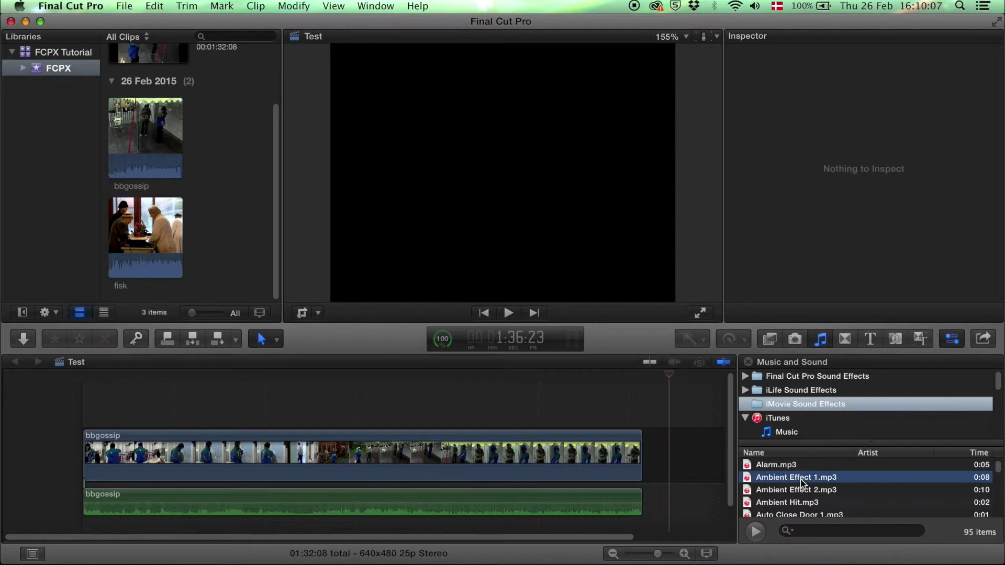
pyautogui.moveTo(802, 482); pyautogui.dragTo(212, 479)
# - Disable the original bbgossip audio clip and clear the selection
pyautogui.rightClick(212, 479)
pyautogui.click(231, 432)
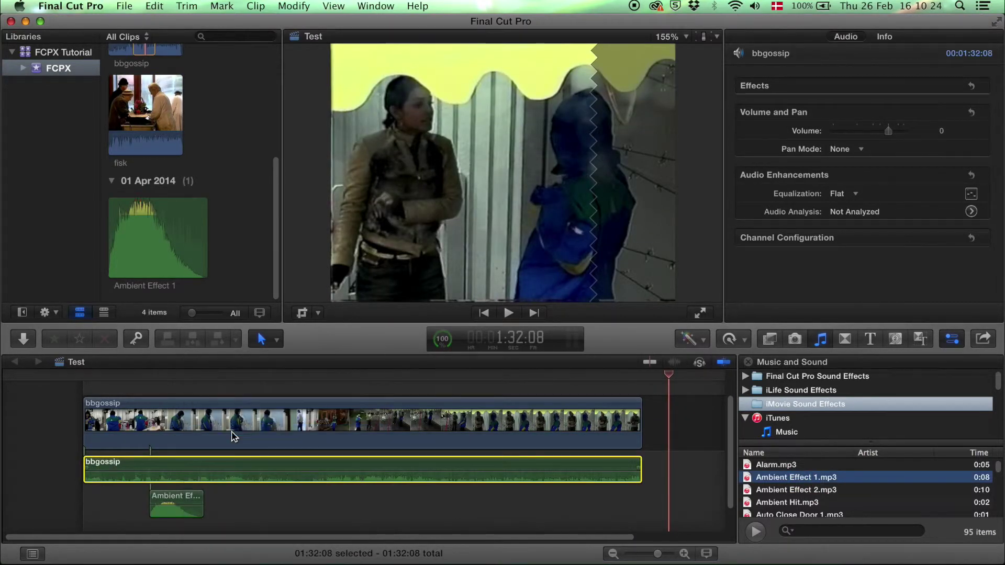
pyautogui.click(177, 393)
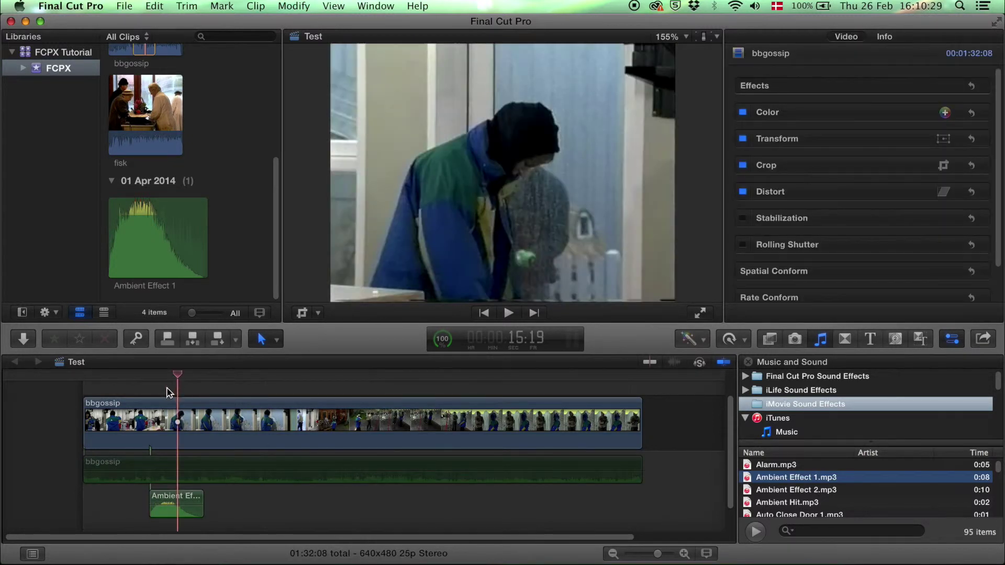
# - Preview the edit with the Ambient Effect sound playing
pyautogui.press('space')
pyautogui.click(148, 378)
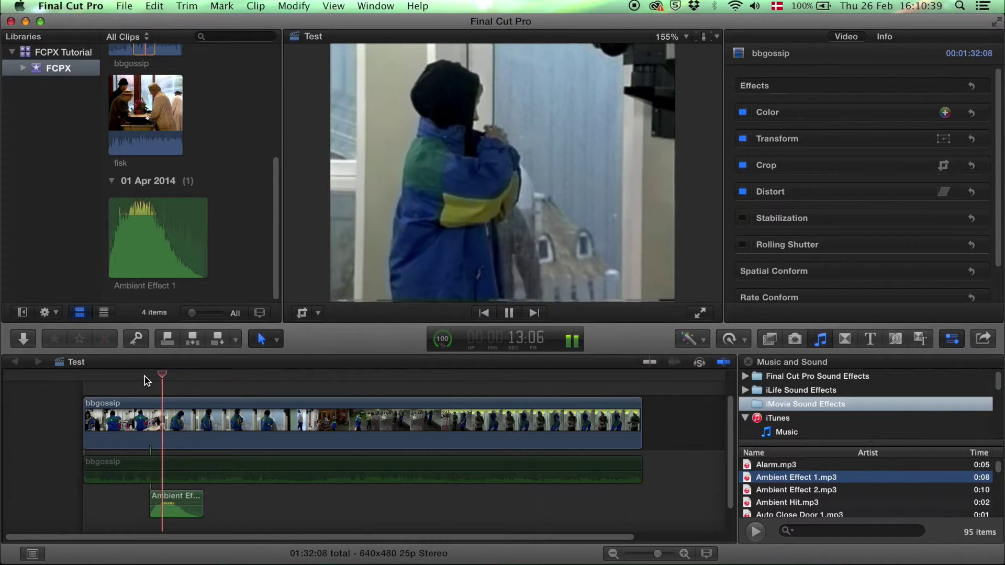
pyautogui.press('space')
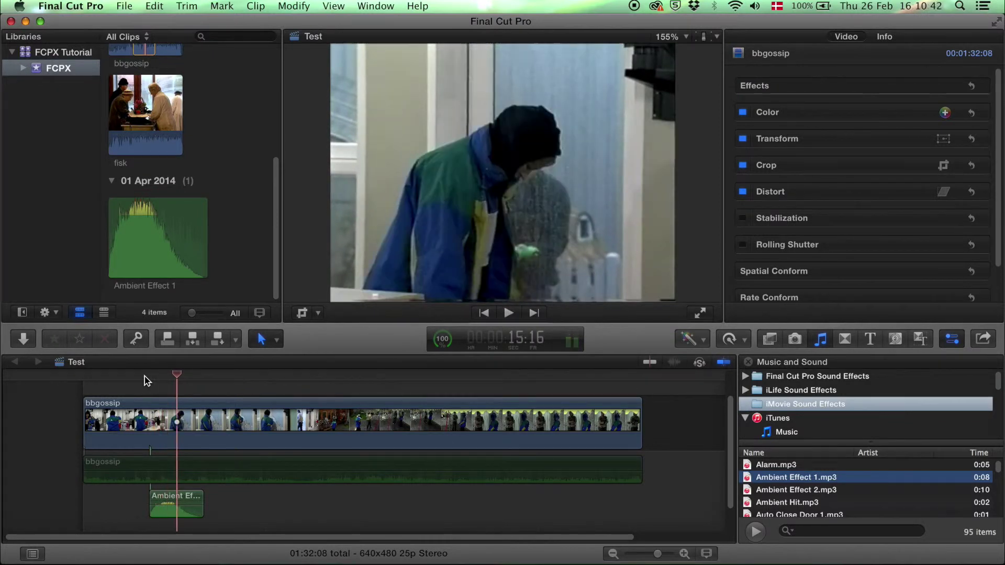
# - Move and duplicate the Ambient Effect clip, then delete both copies from the timeline
pyautogui.moveTo(193, 502); pyautogui.dragTo(109, 496)
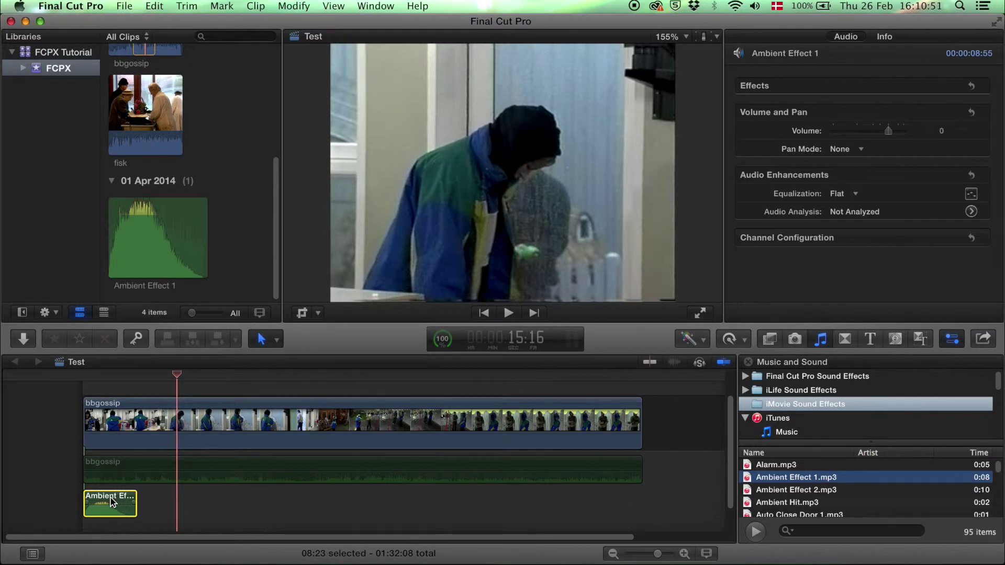
pyautogui.moveTo(111, 502); pyautogui.dragTo(159, 501)
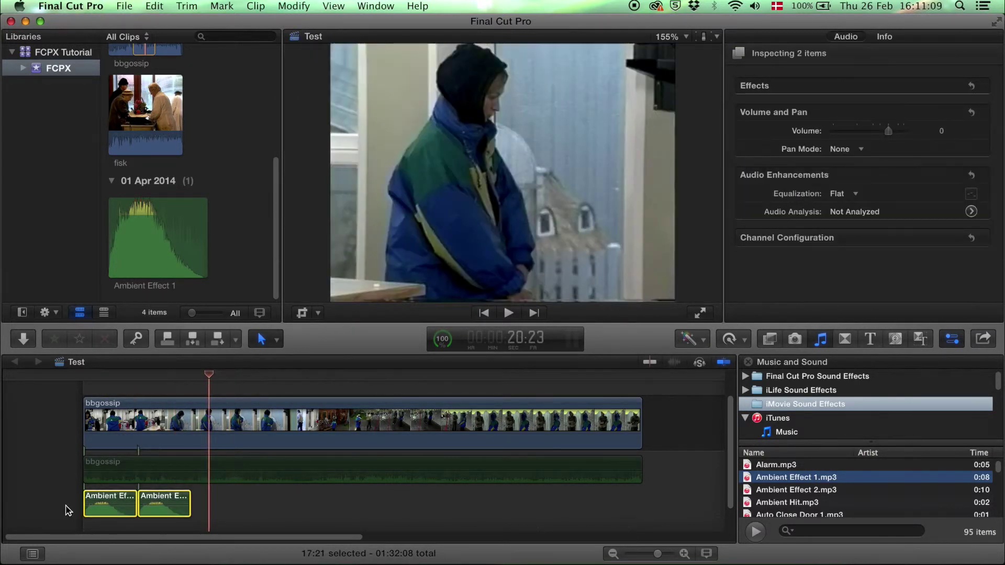
pyautogui.press('Delete')
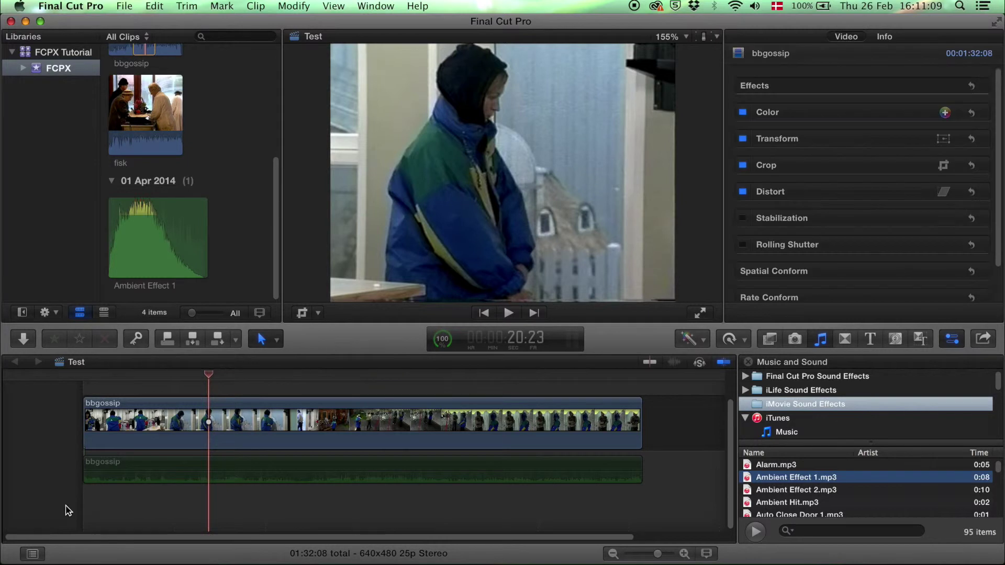
pyautogui.click(171, 464)
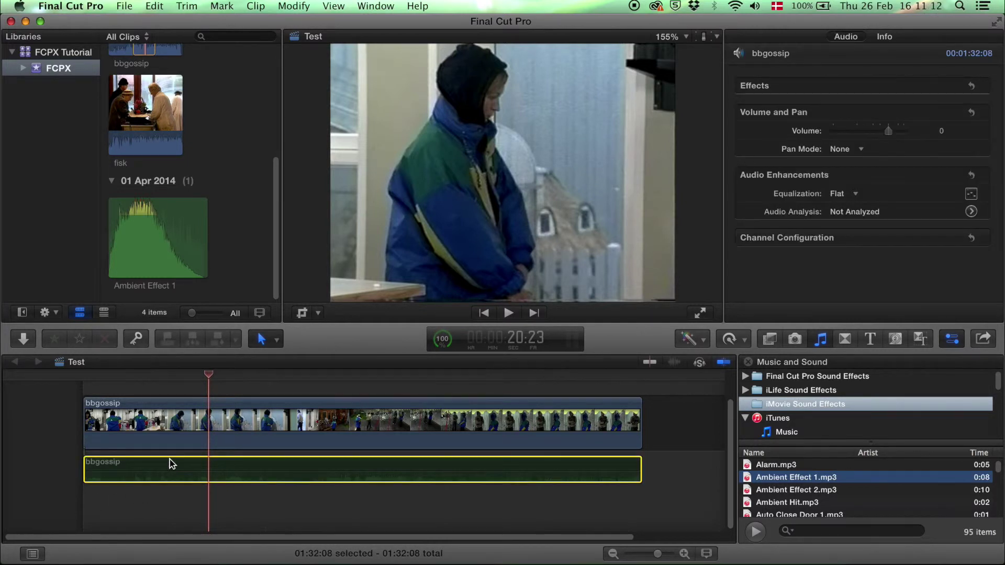
# - Re-enable the bbgossip audio clip and add a fade-in at its start
pyautogui.rightClick(171, 464)
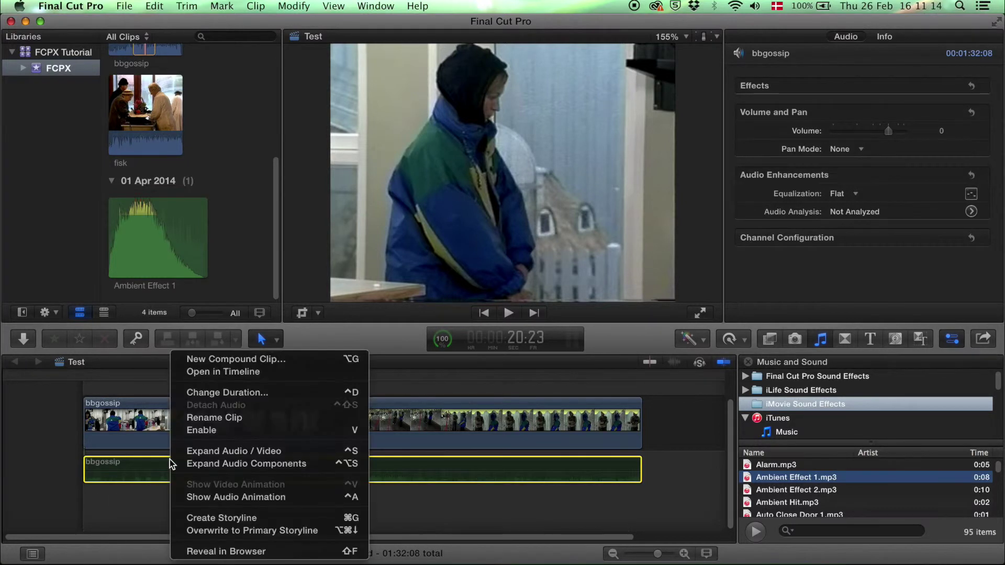
pyautogui.click(197, 430)
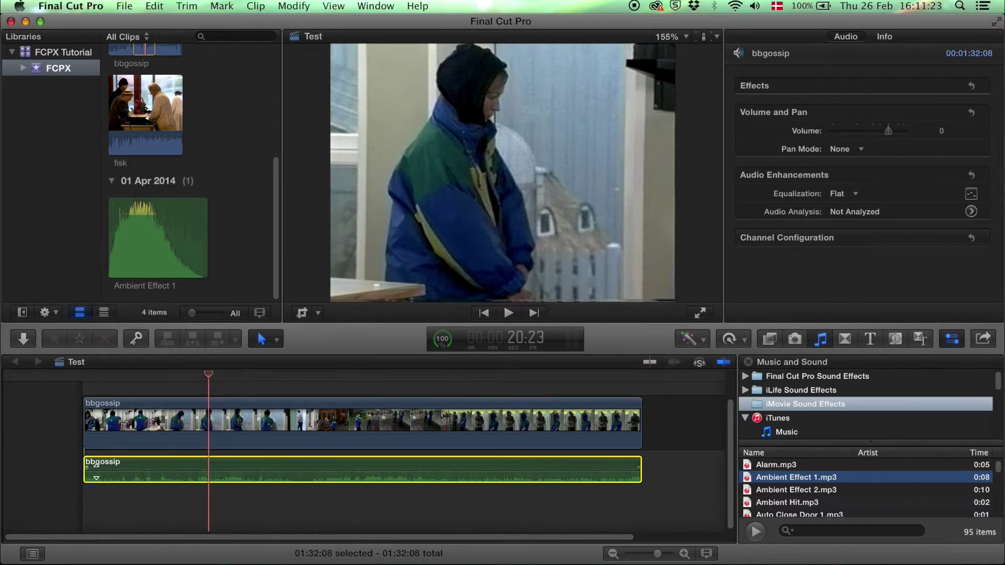
pyautogui.moveTo(82, 468); pyautogui.dragTo(189, 469)
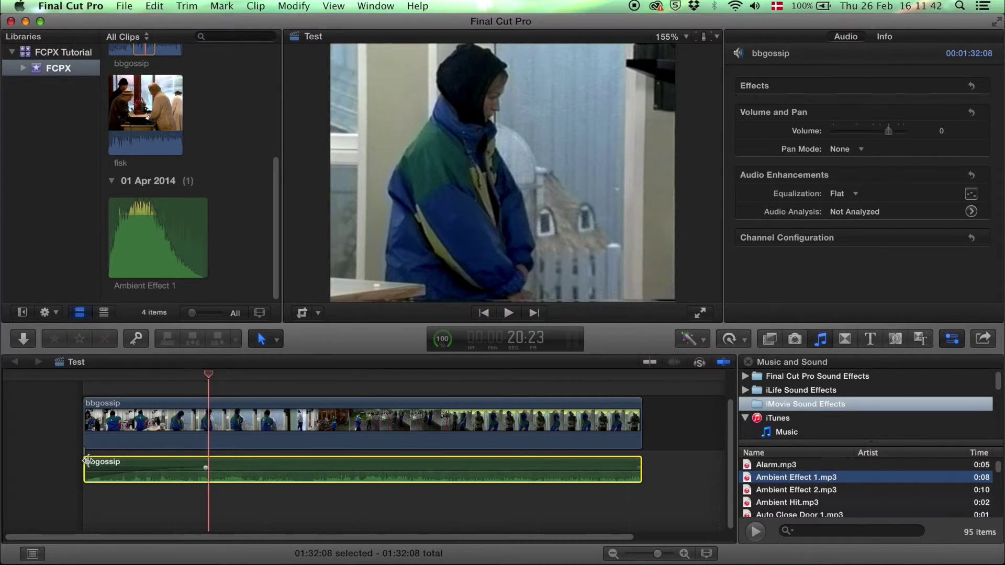
# - Play the edit from the beginning to review the fade
pyautogui.press('Home')
pyautogui.press('space')
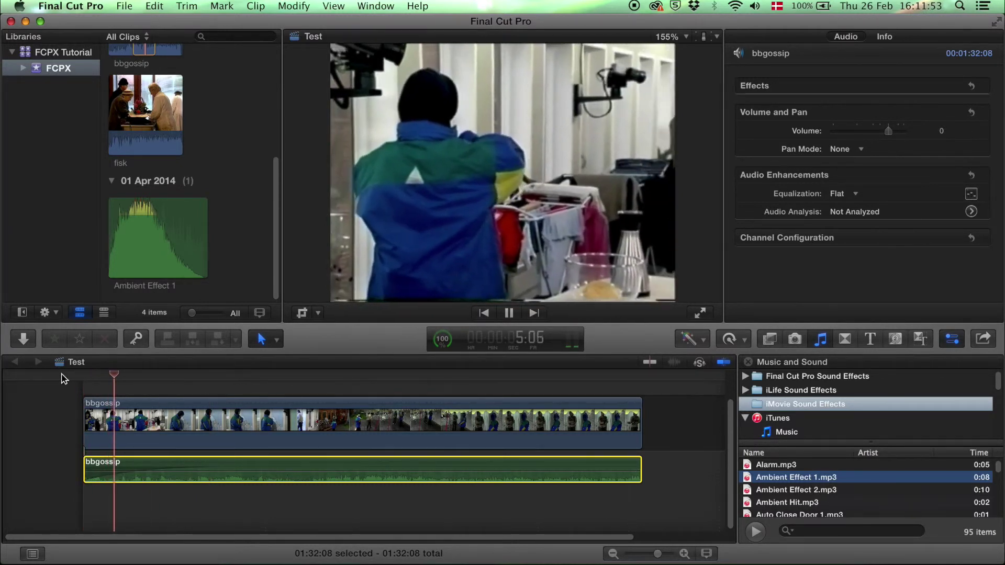
pyautogui.press('space')
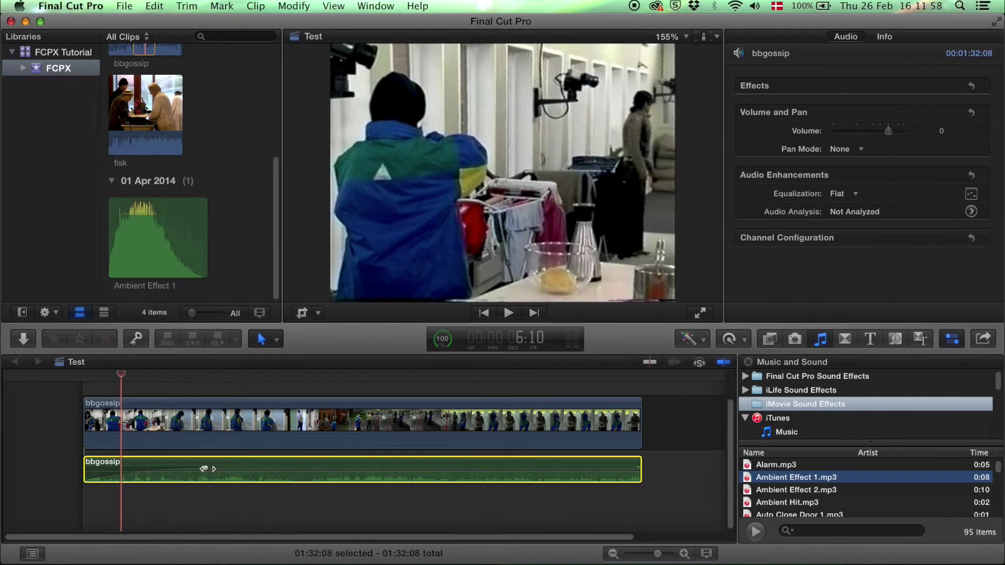
# - Shorten the audio fade-in and add a fade-out at the clip's end
pyautogui.moveTo(205, 467); pyautogui.dragTo(100, 468)
pyautogui.moveTo(637, 468); pyautogui.dragTo(578, 468)
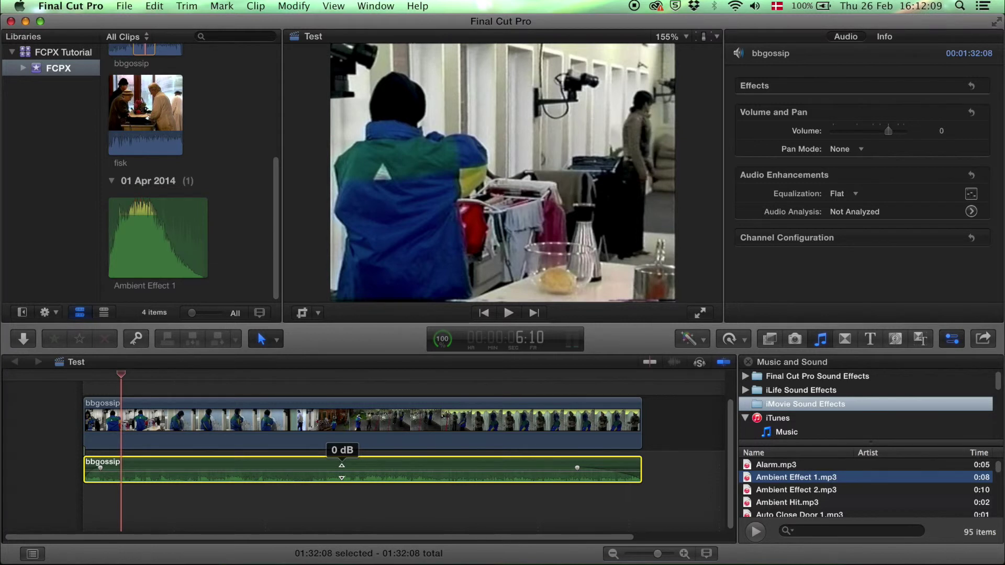
pyautogui.click(265, 339)
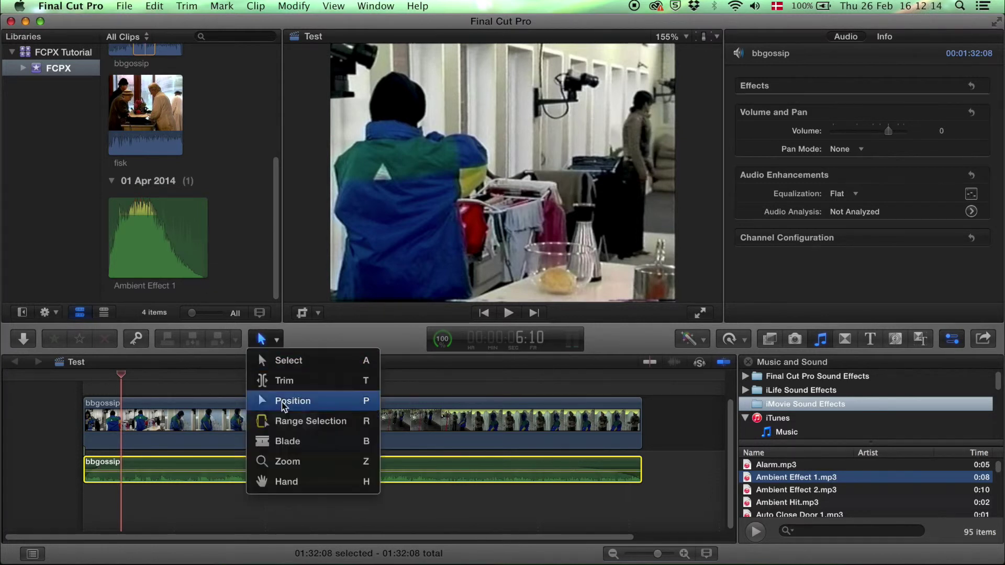
# - Blade the detached bbgossip audio near 42 seconds and adjust the split point
pyautogui.click(285, 441)
pyautogui.click(264, 339)
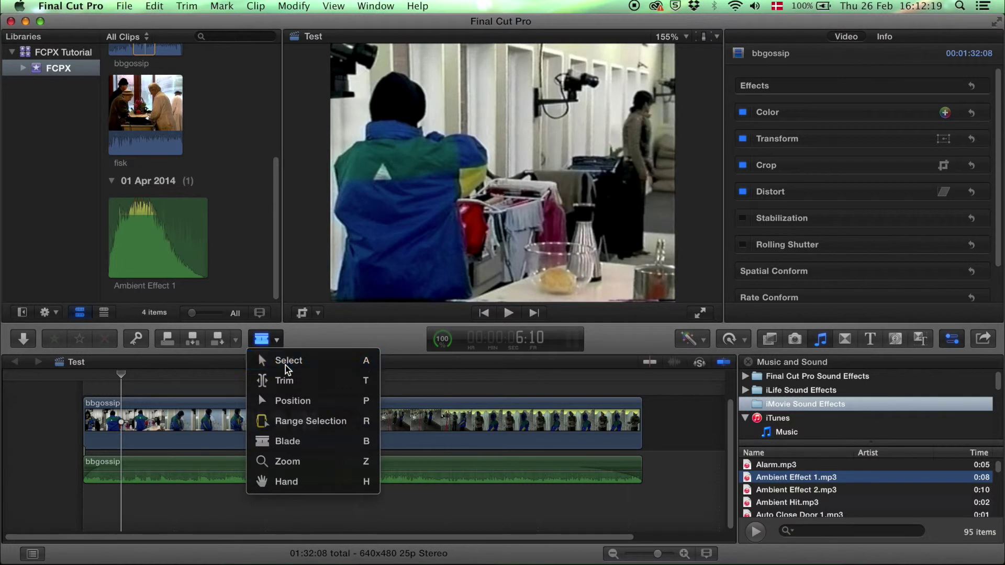
pyautogui.click(285, 366)
pyautogui.moveTo(342, 467); pyautogui.dragTo(411, 466)
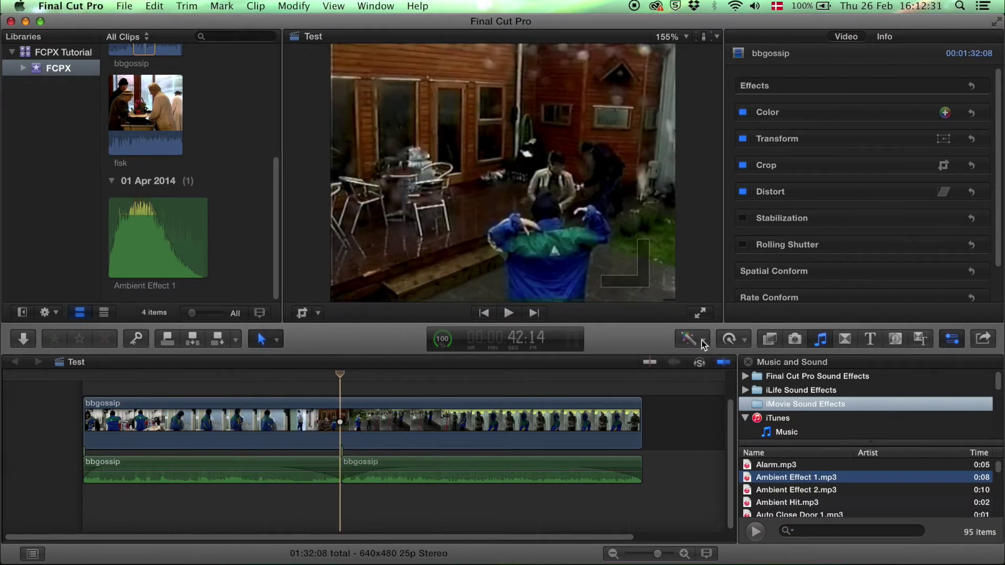
pyautogui.click(702, 340)
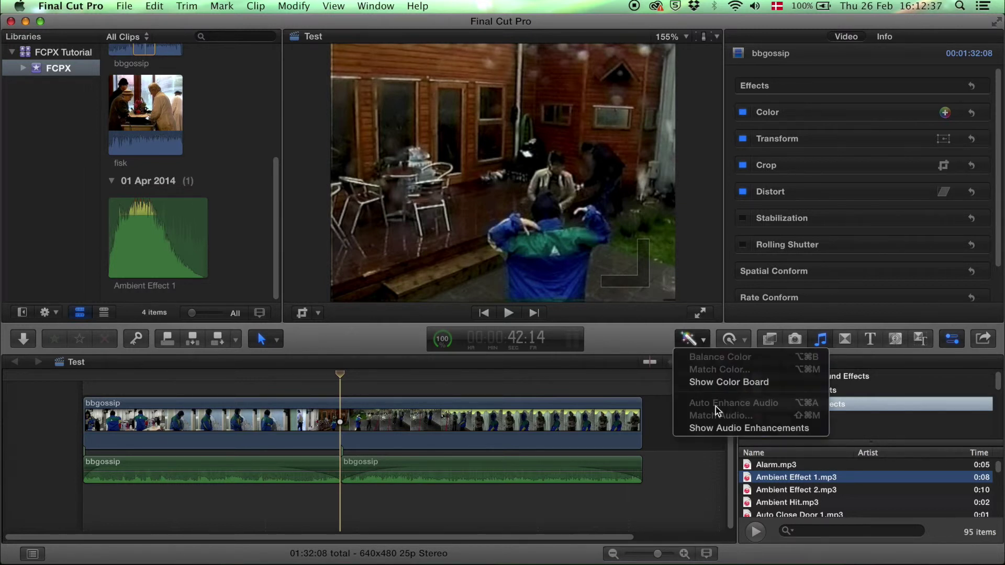
# - Auto Enhance the second bbgossip audio clip and show its Audio Analysis: Loudness 100%, noise removal 50%, hum 50 Hz
pyautogui.click(434, 528)
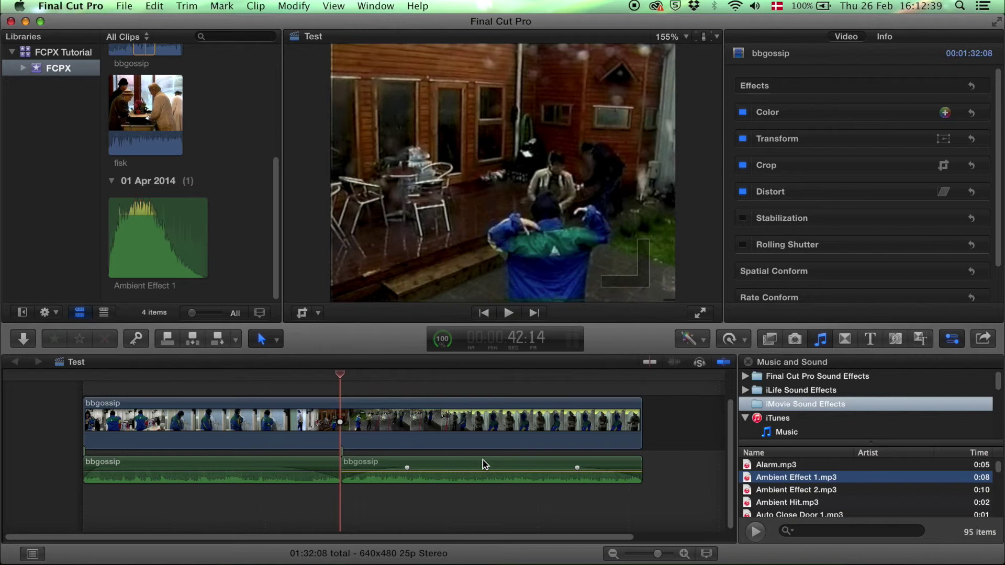
pyautogui.click(484, 463)
pyautogui.click(705, 341)
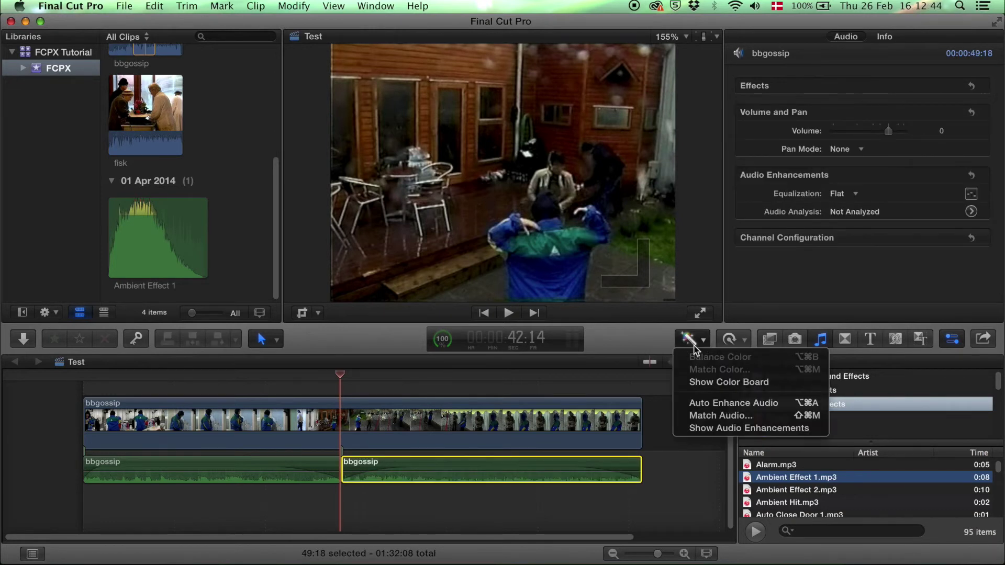
pyautogui.click(728, 403)
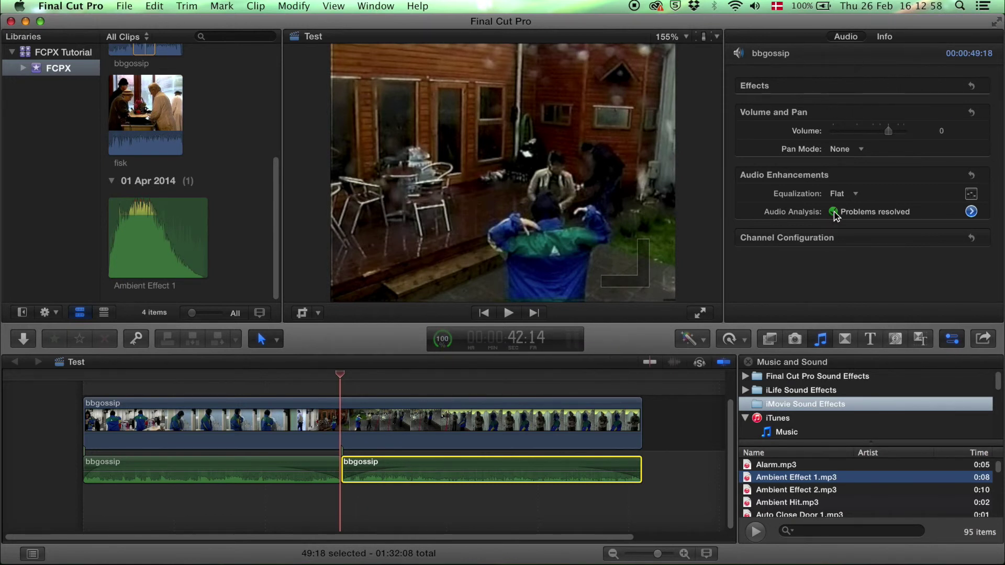
pyautogui.click(971, 213)
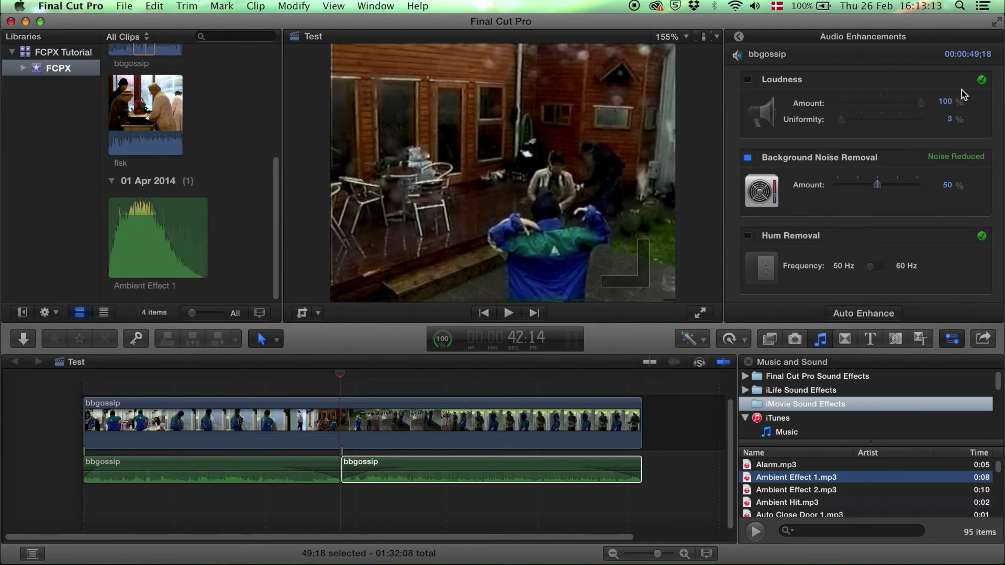
# - Keep Background Noise Removal enabled and lower its Amount from 50% to 10%
pyautogui.click(748, 157)
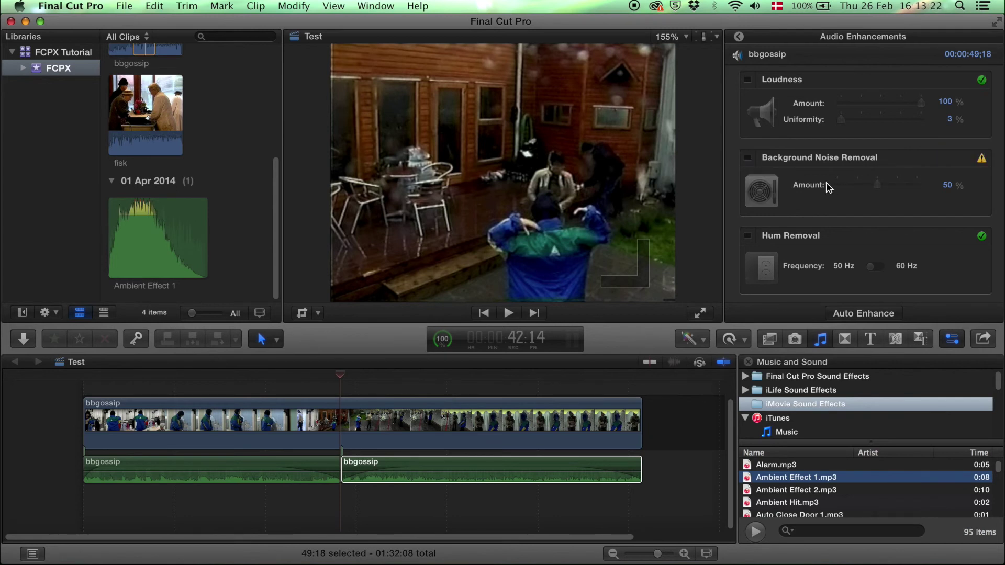
pyautogui.press('super+z')
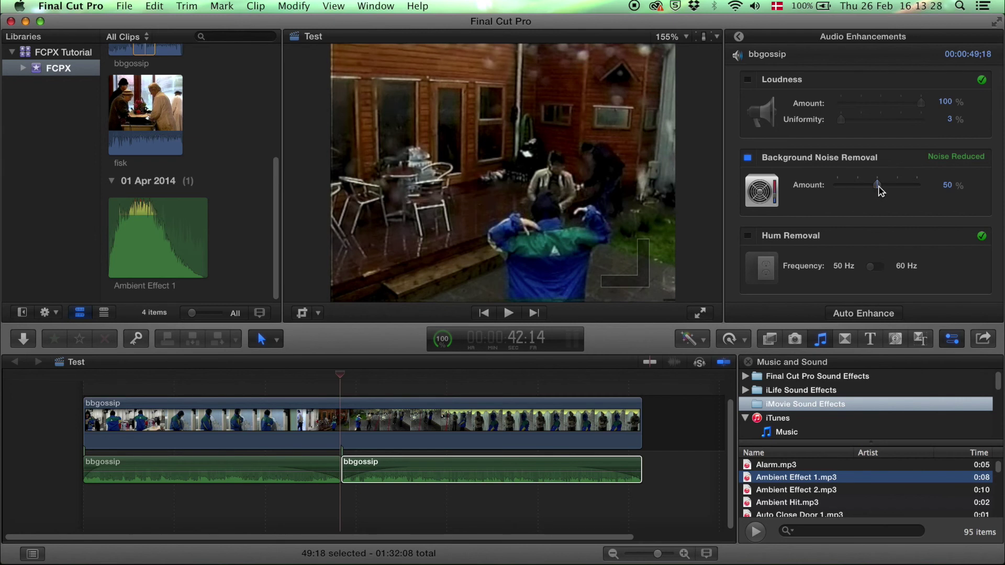
pyautogui.moveTo(878, 191); pyautogui.dragTo(848, 190)
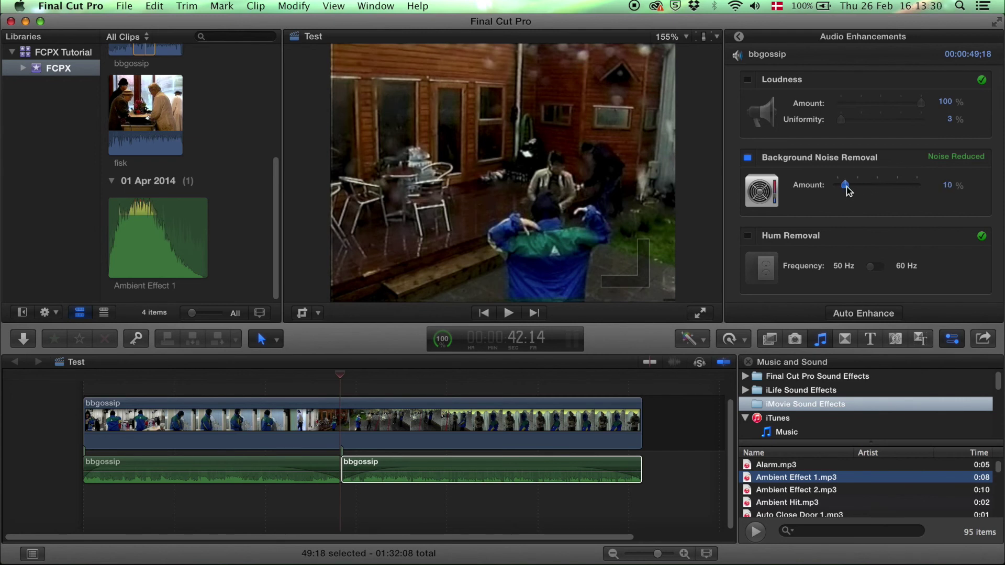